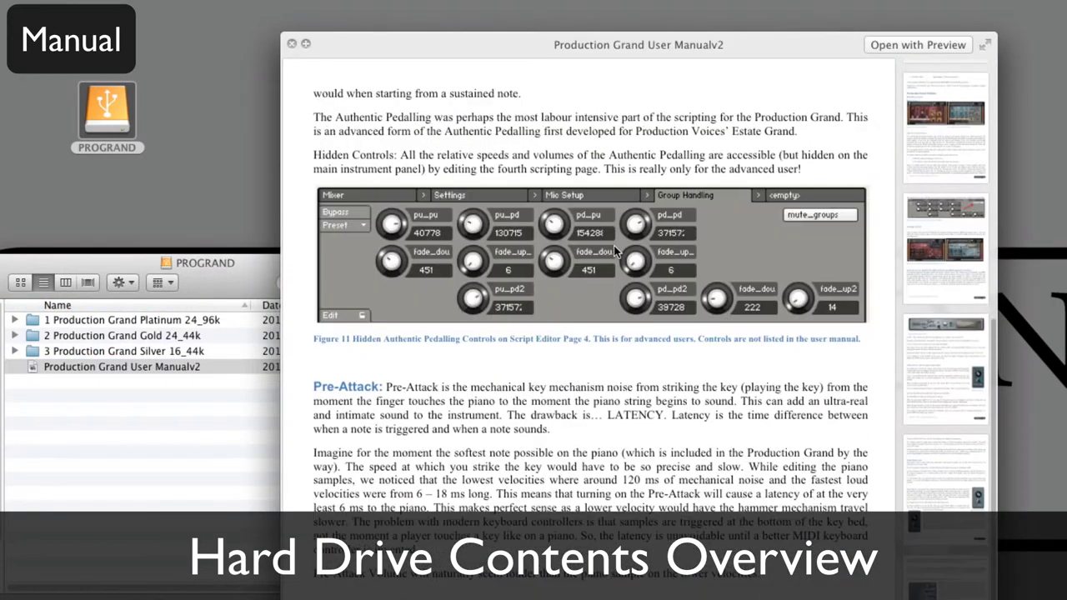
pyautogui.scroll(-10, 633, 263)
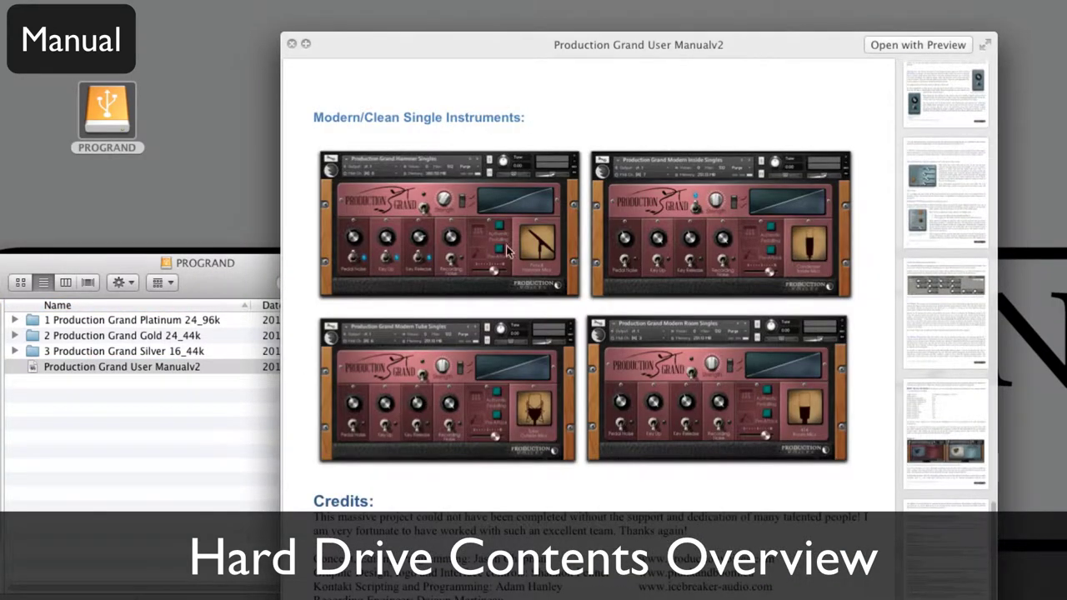
# Step: Scroll through the Production Grand User Manualv2 Quick Look preview, then close it
pyautogui.scroll(8, 448, 150)
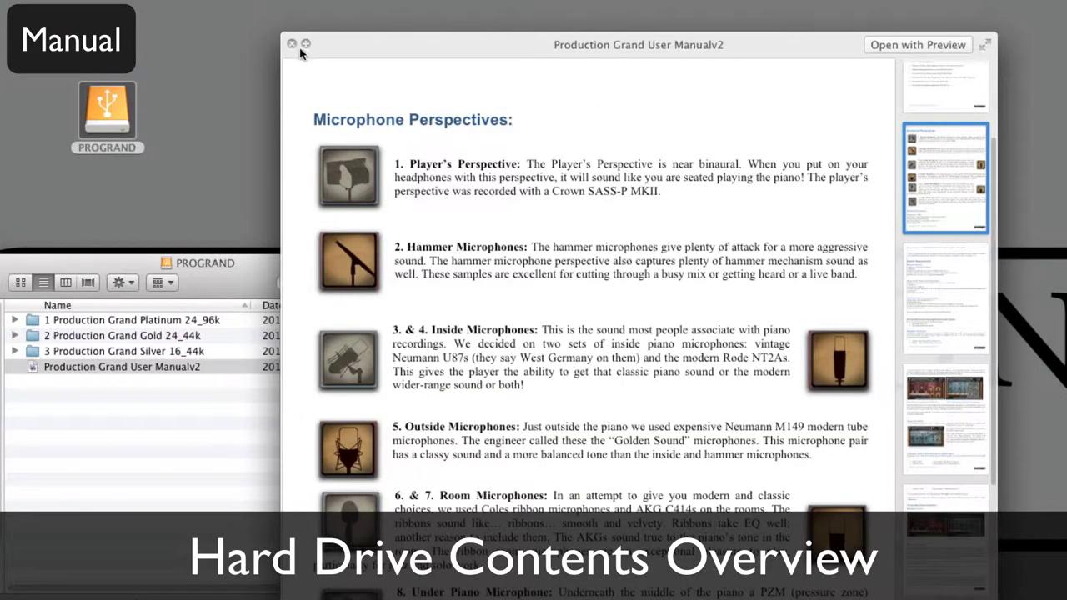
pyautogui.click(291, 43)
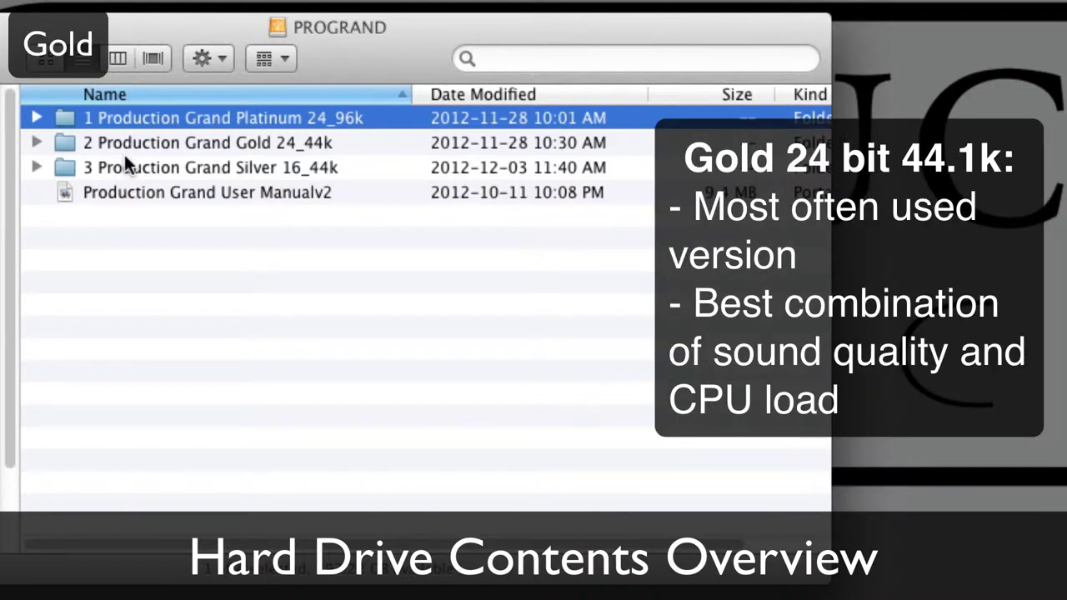
pyautogui.click(108, 142)
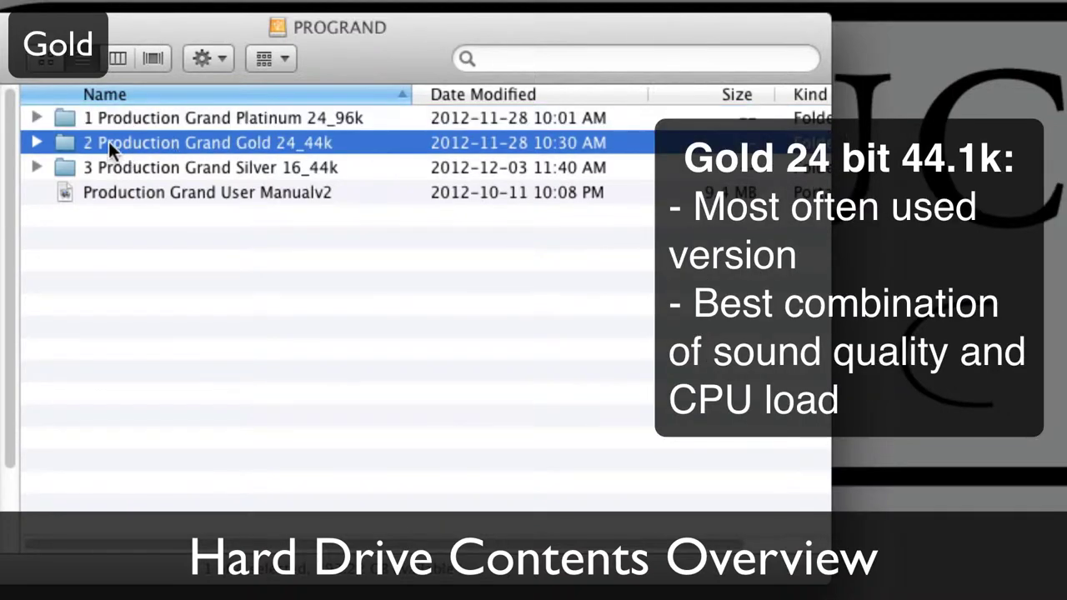
pyautogui.click(219, 166)
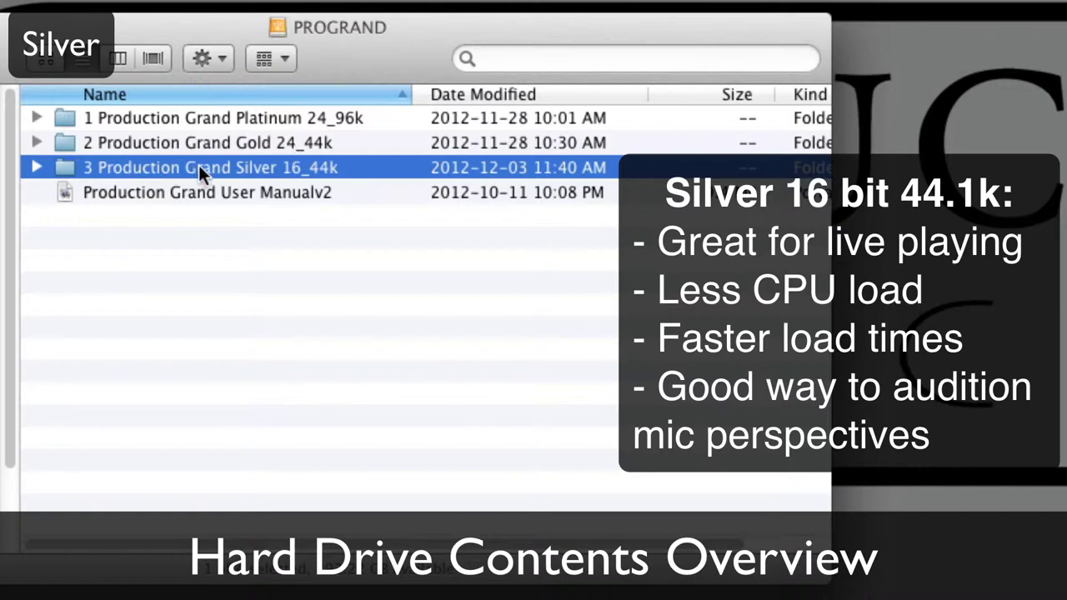
# Step: Open the 1 Production Grand Platinum 24_96k folder
pyautogui.doubleClick(67, 114)
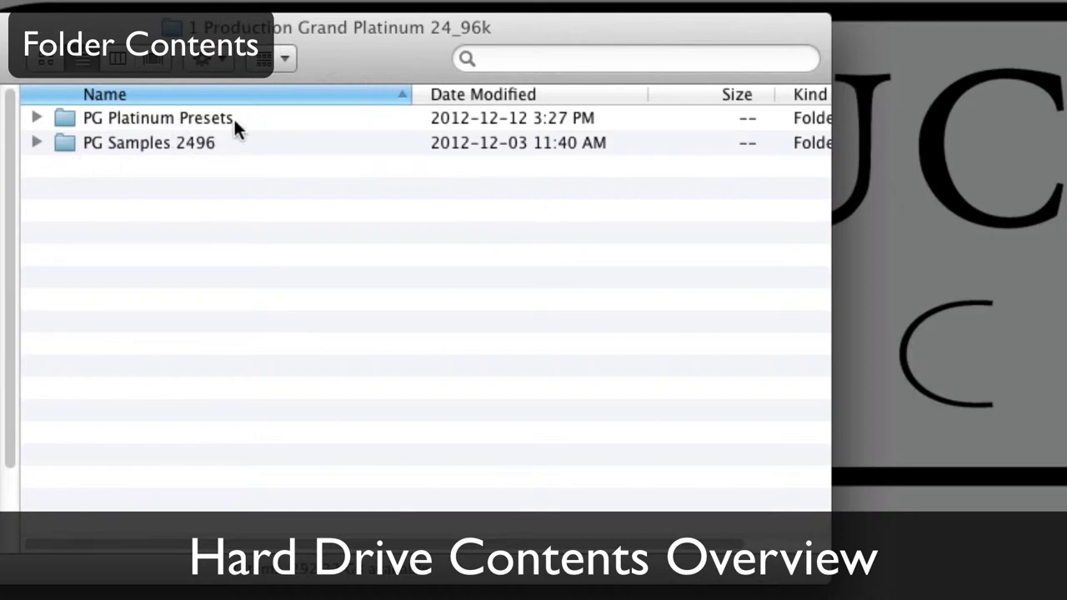
# Step: Open PG Platinum Presets and select the Modern and Vintage Edition Platinum multi-mic presets
pyautogui.doubleClick(160, 119)
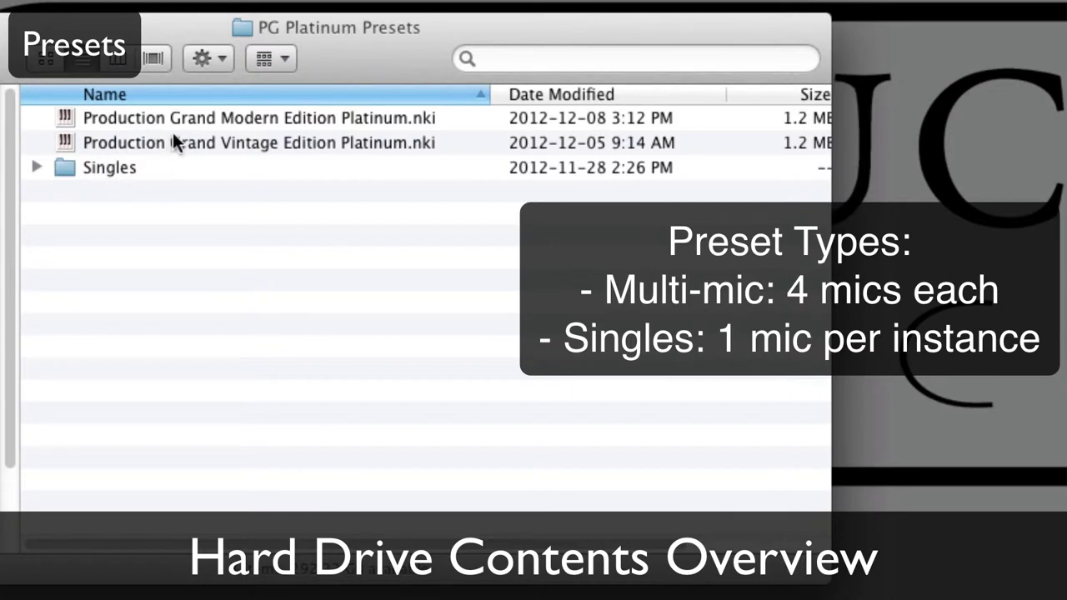
pyautogui.click(229, 117)
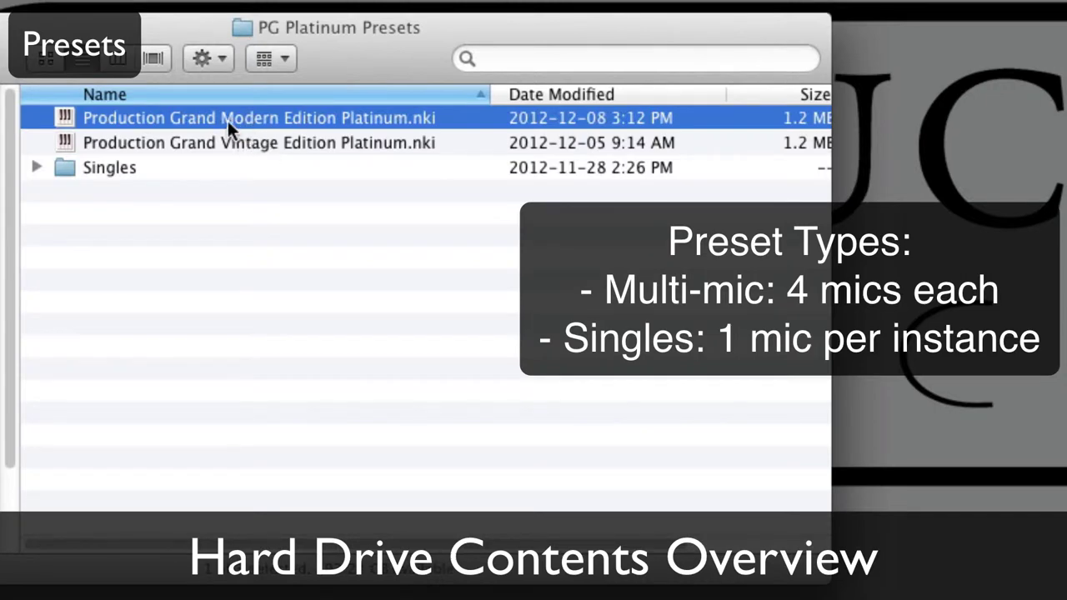
pyautogui.click(265, 144)
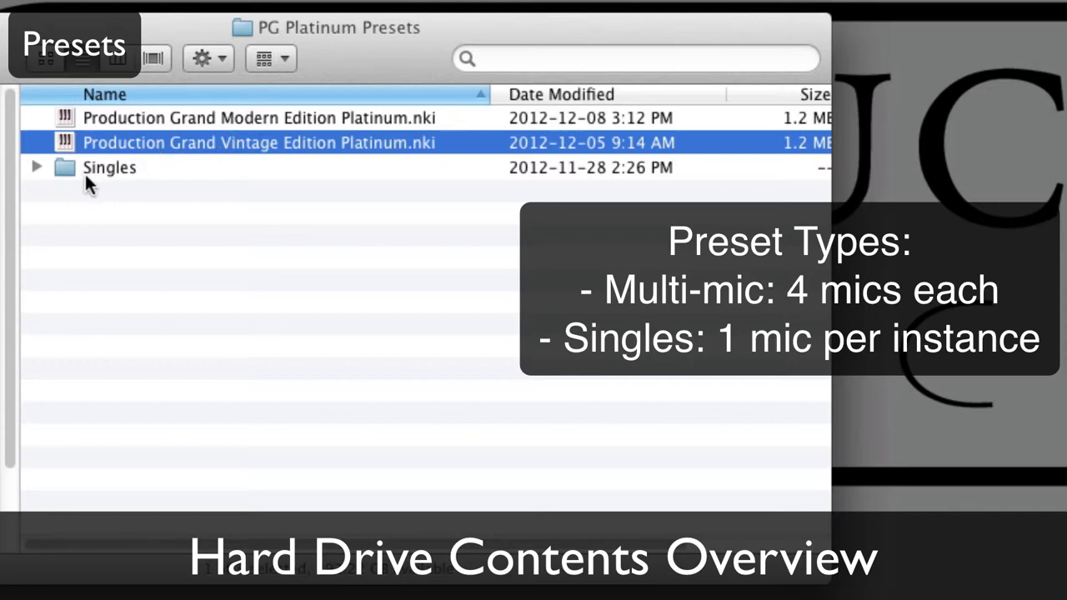
# Step: Expand Singles, select the PG Platinum Hammer Position preset, then collapse Singles again
pyautogui.click(36, 168)
pyautogui.click(152, 192)
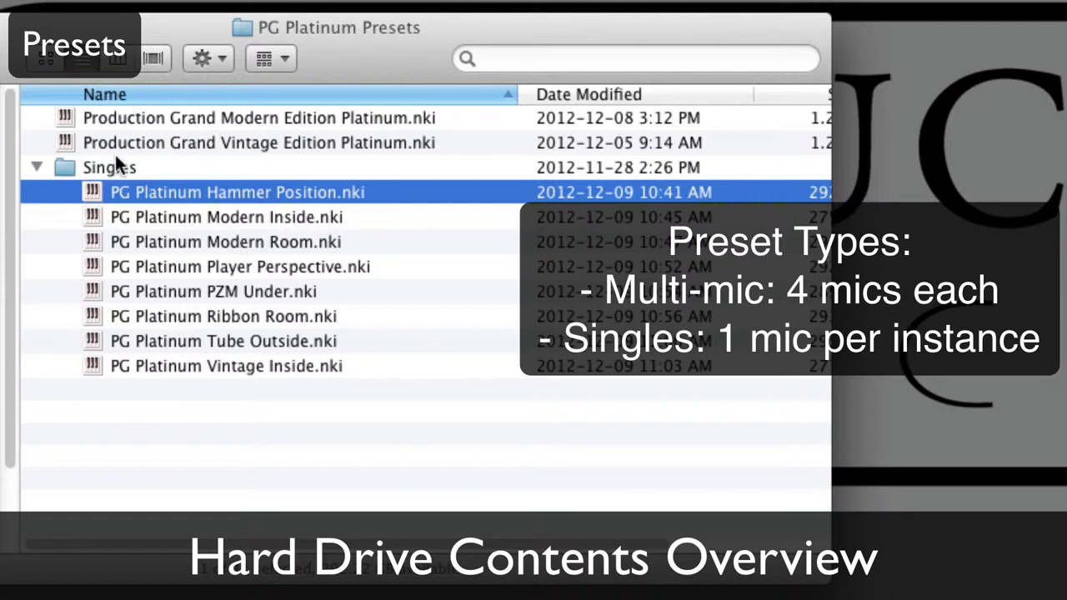
pyautogui.click(36, 167)
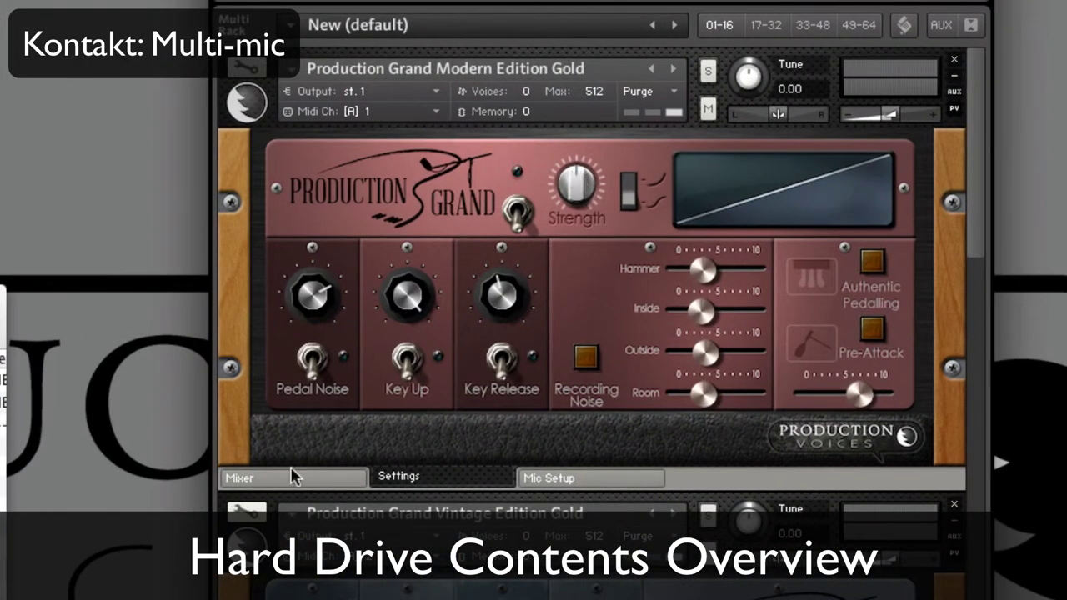
# Step: In the Modern Edition mixer, switch on the Pencil hammer mic and raise it near maximum
pyautogui.click(328, 480)
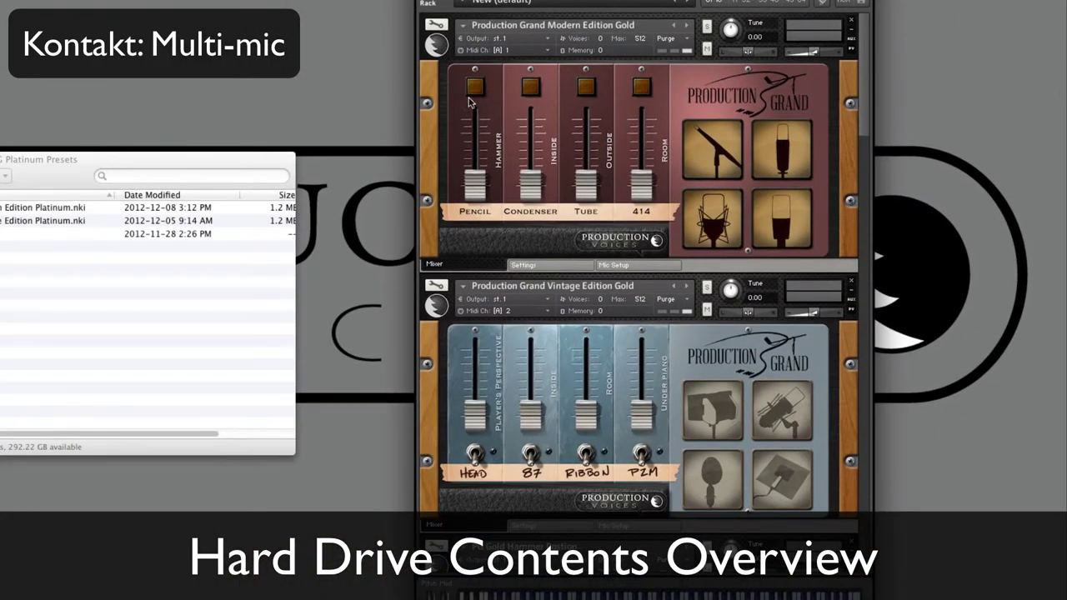
pyautogui.click(475, 89)
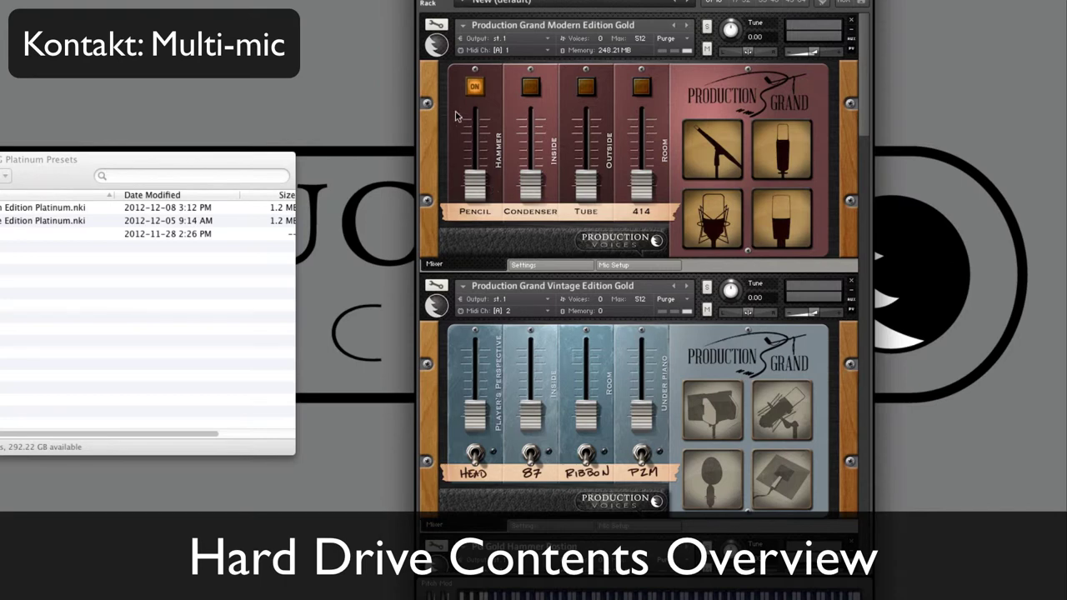
pyautogui.moveTo(482, 191); pyautogui.dragTo(471, 78)
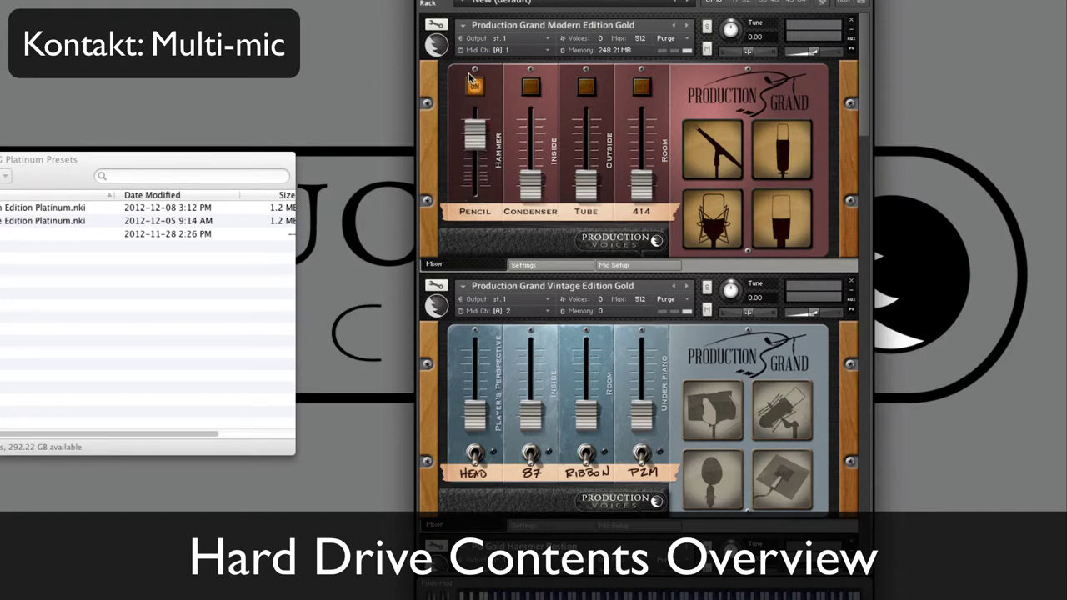
# Step: Turn on Pedal Noise and Key Release in Settings, then view the Mic Setup diagram
pyautogui.click(534, 265)
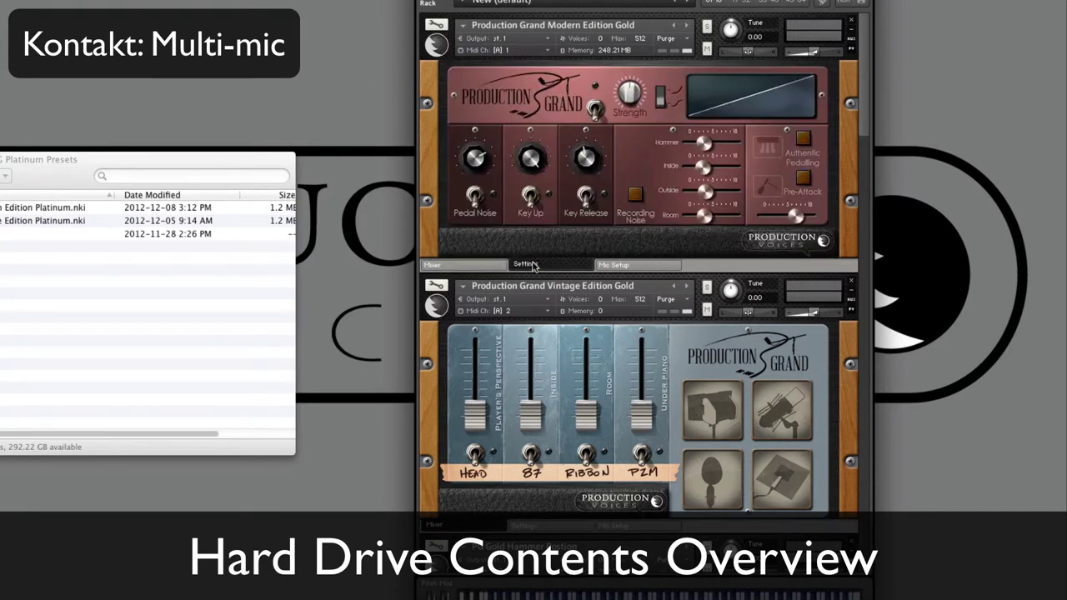
pyautogui.click(475, 196)
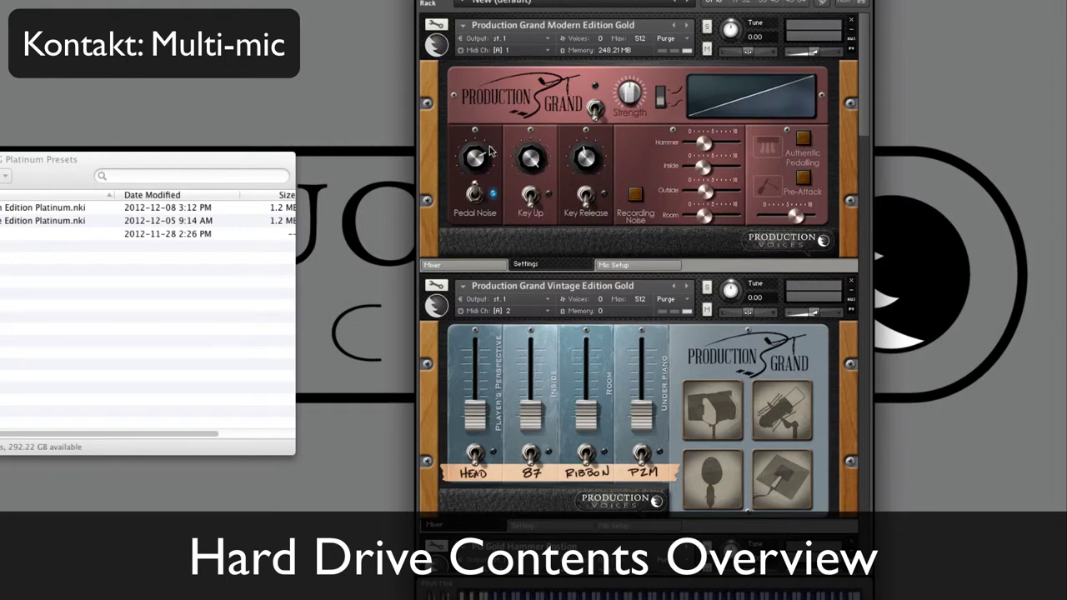
pyautogui.click(587, 197)
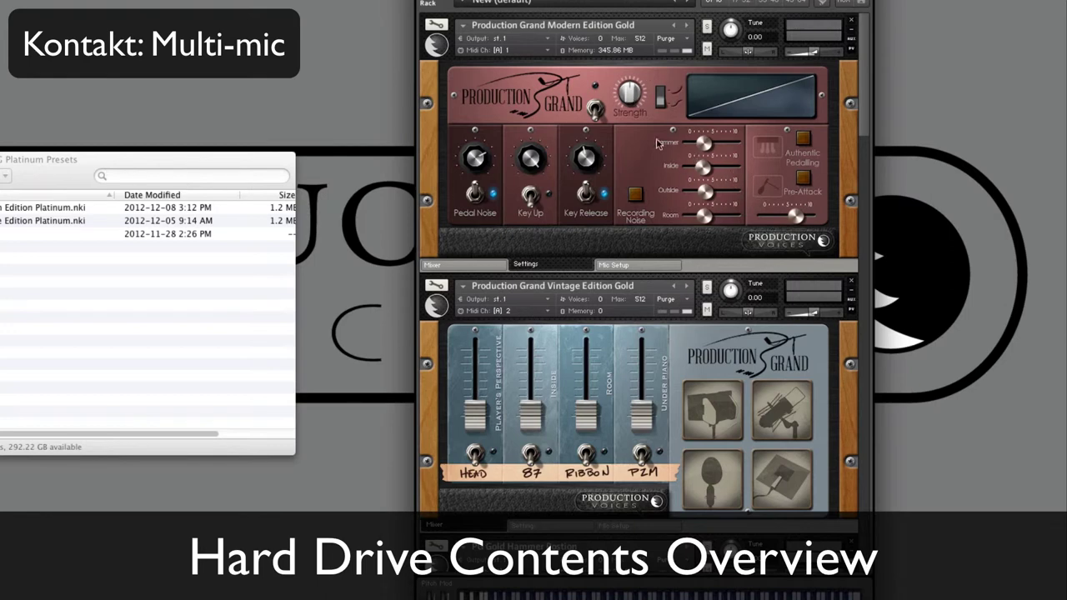
pyautogui.click(618, 265)
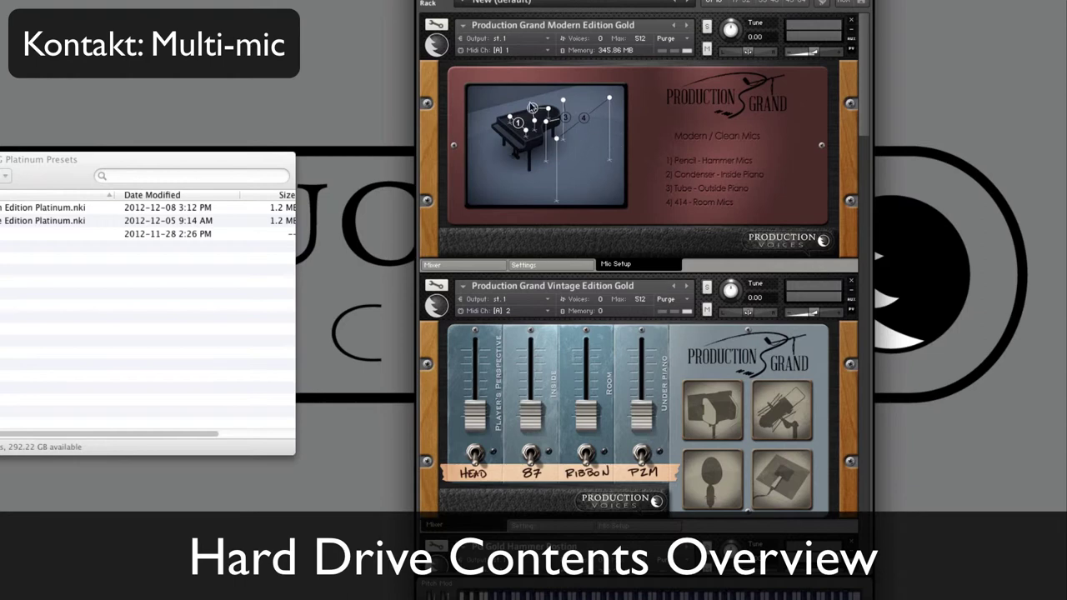
# Step: Enable the Vintage piano's HEAD mic and raise its Player's Perspective and Inside levels
pyautogui.click(468, 265)
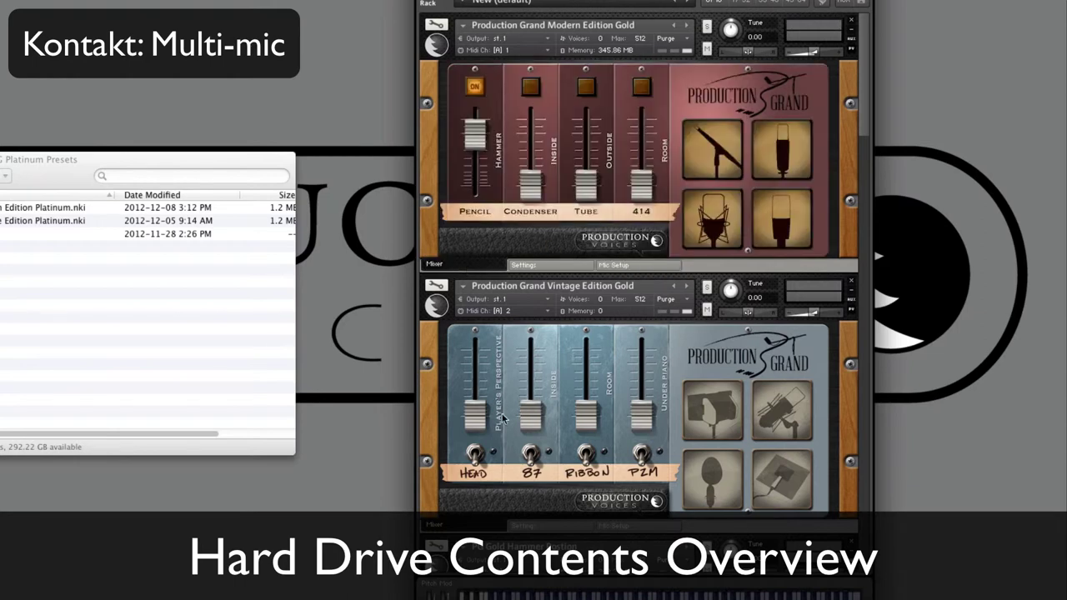
pyautogui.click(475, 454)
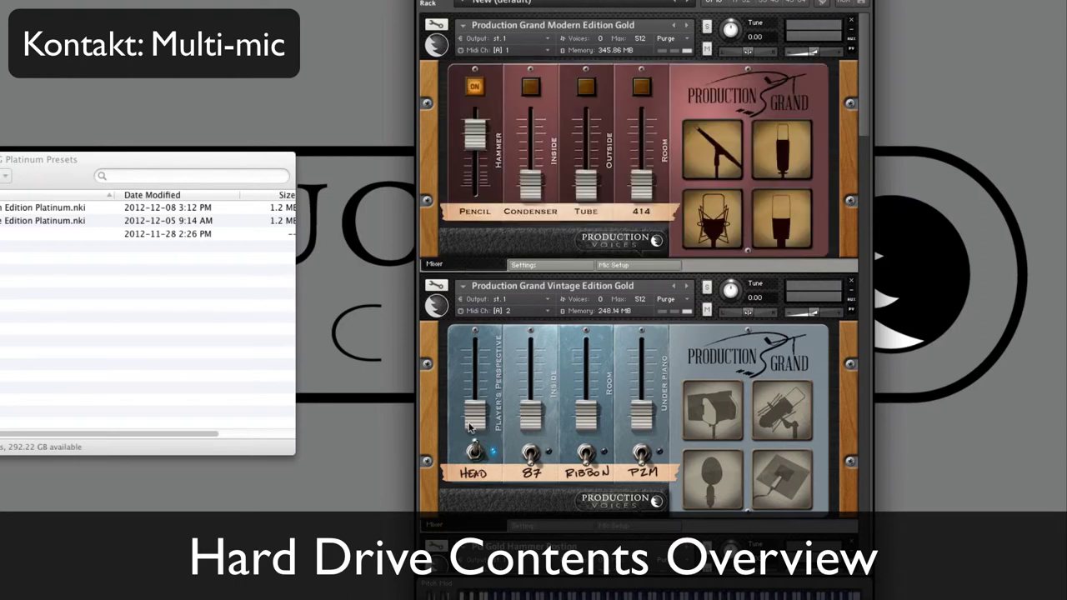
pyautogui.moveTo(470, 426); pyautogui.dragTo(478, 373)
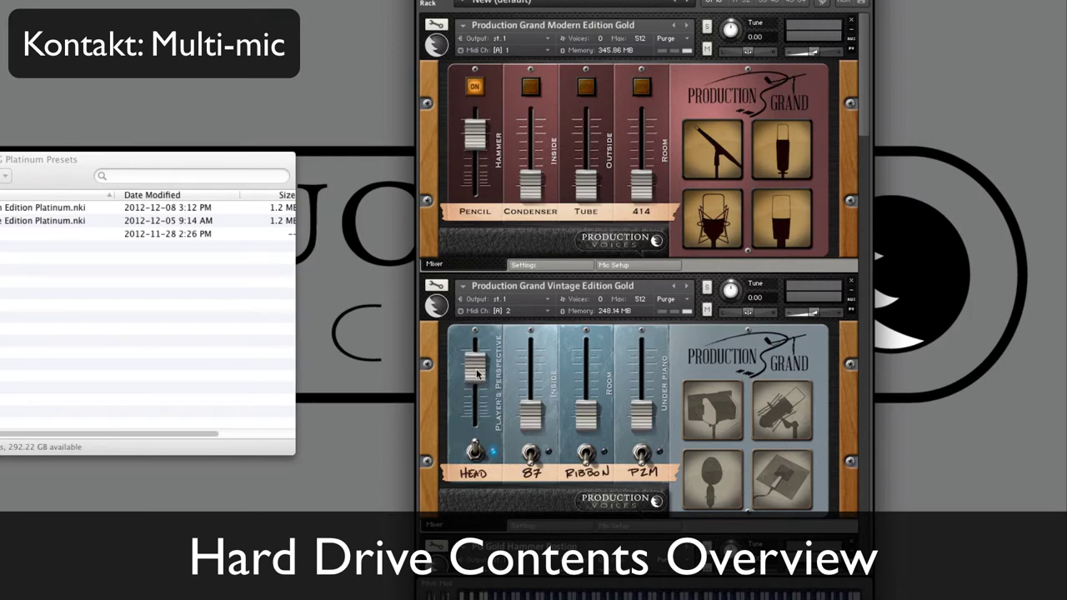
pyautogui.moveTo(532, 417)
pyautogui.mouseDown()
pyautogui.moveTo(527, 389)
pyautogui.moveTo(524, 402)
pyautogui.mouseUp()
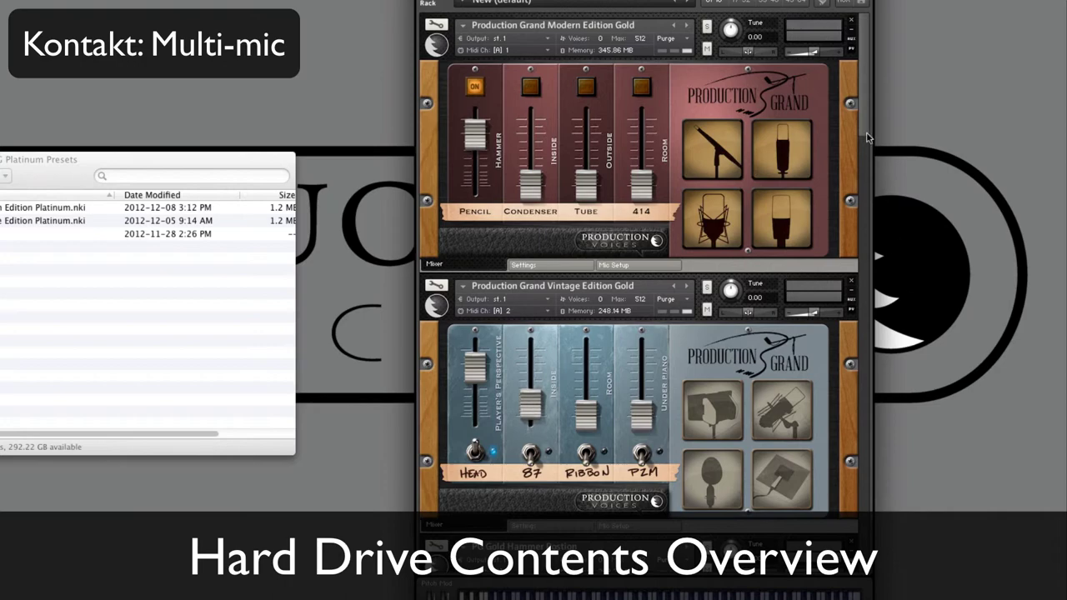
pyautogui.moveTo(865, 124); pyautogui.dragTo(861, 237)
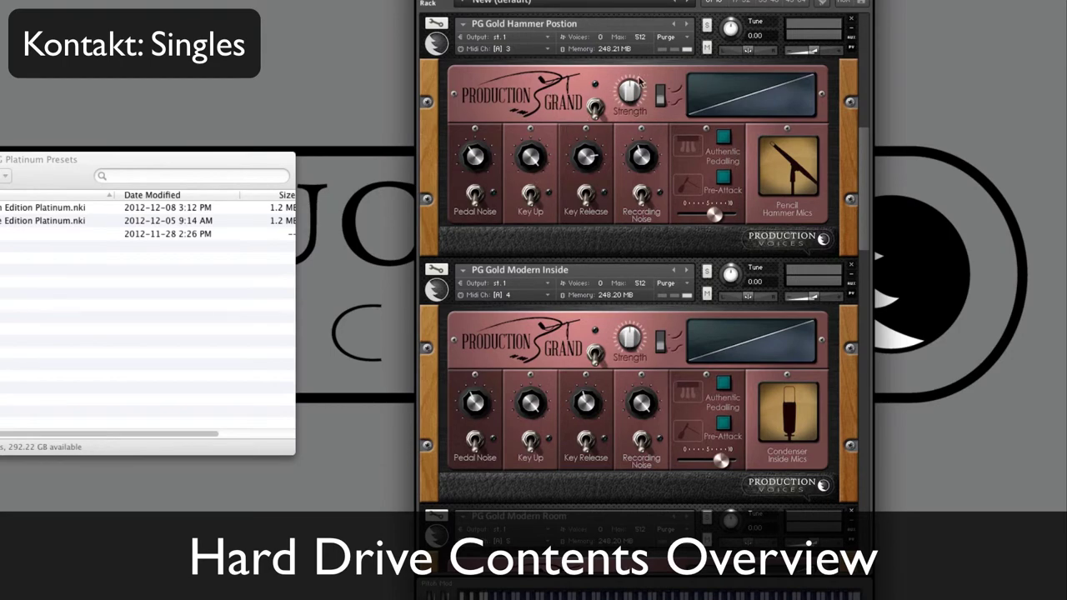
# Step: Scroll the rack up to the Vintage Edition Gold piano and show its Settings page
pyautogui.moveTo(863, 140); pyautogui.dragTo(872, 75)
pyautogui.click(535, 301)
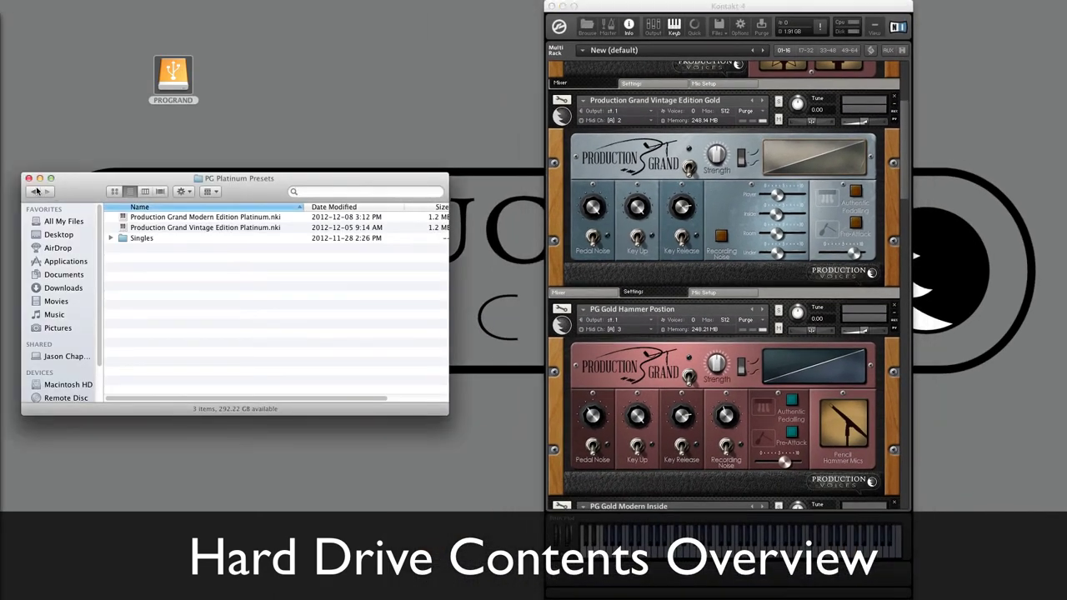
# Step: Go back to the PROGRAND drive top level and briefly expand the Platinum folder
pyautogui.click(36, 191)
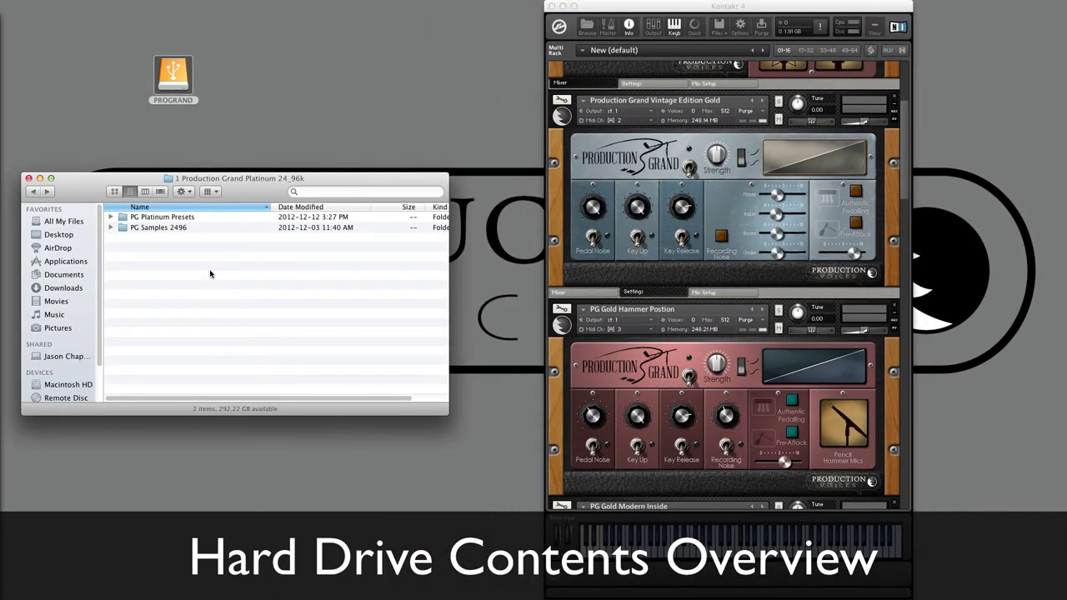
pyautogui.click(34, 191)
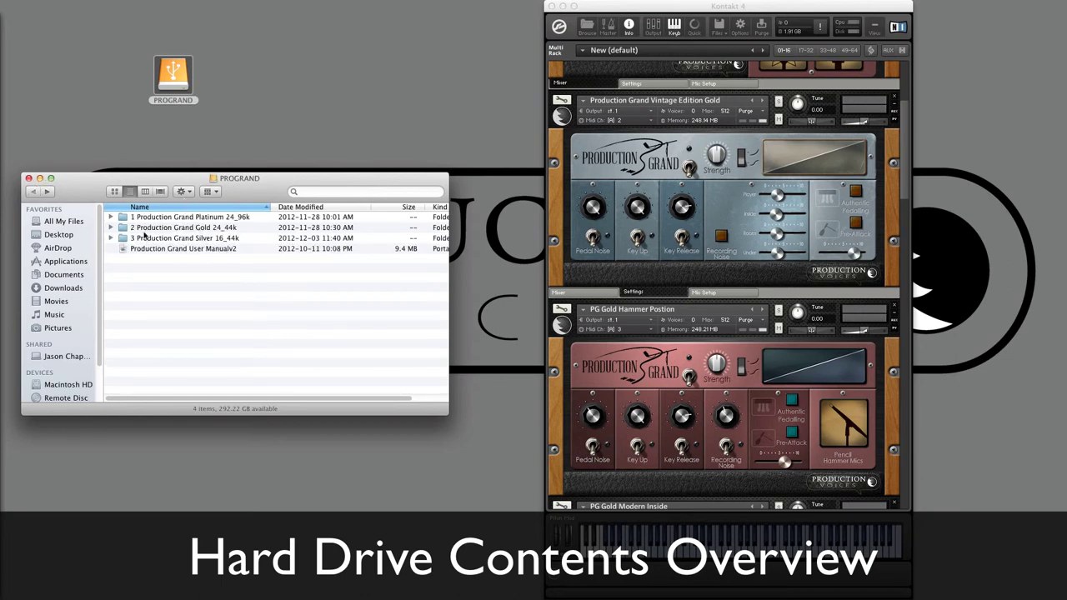
pyautogui.click(112, 217)
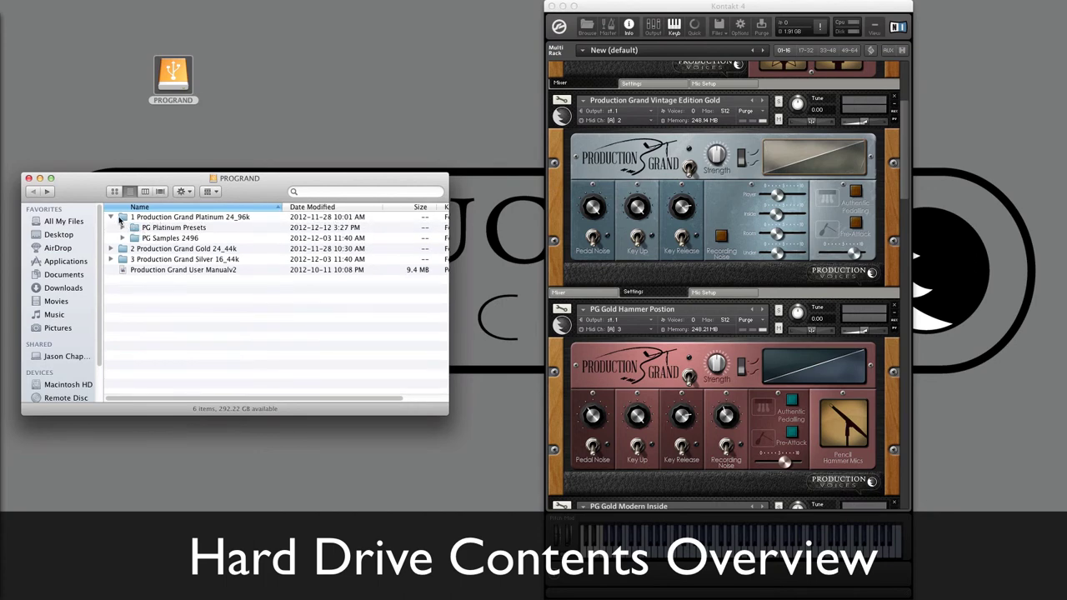
pyautogui.click(112, 217)
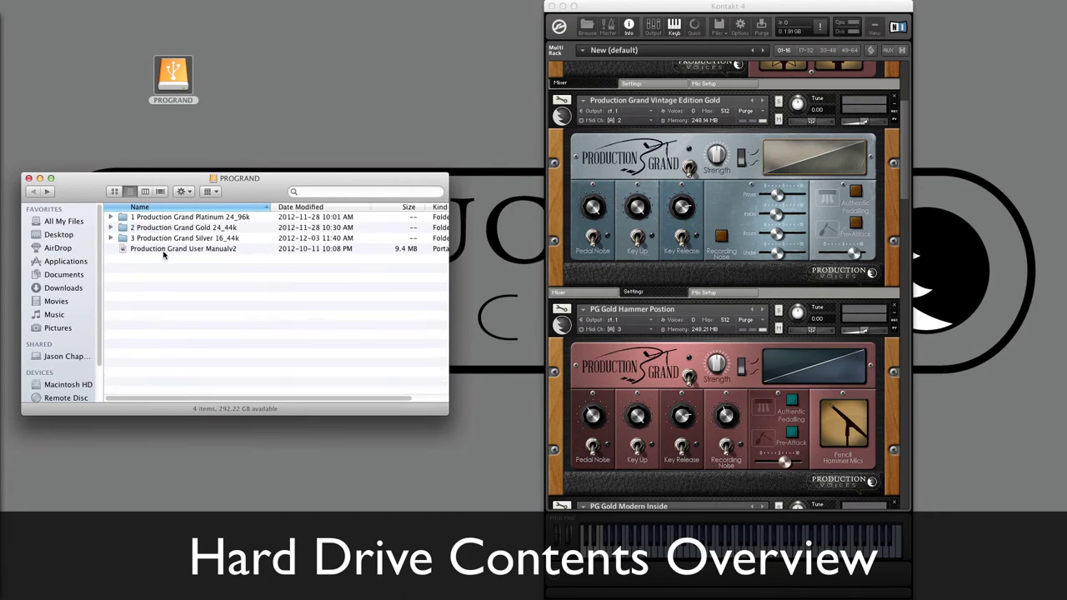